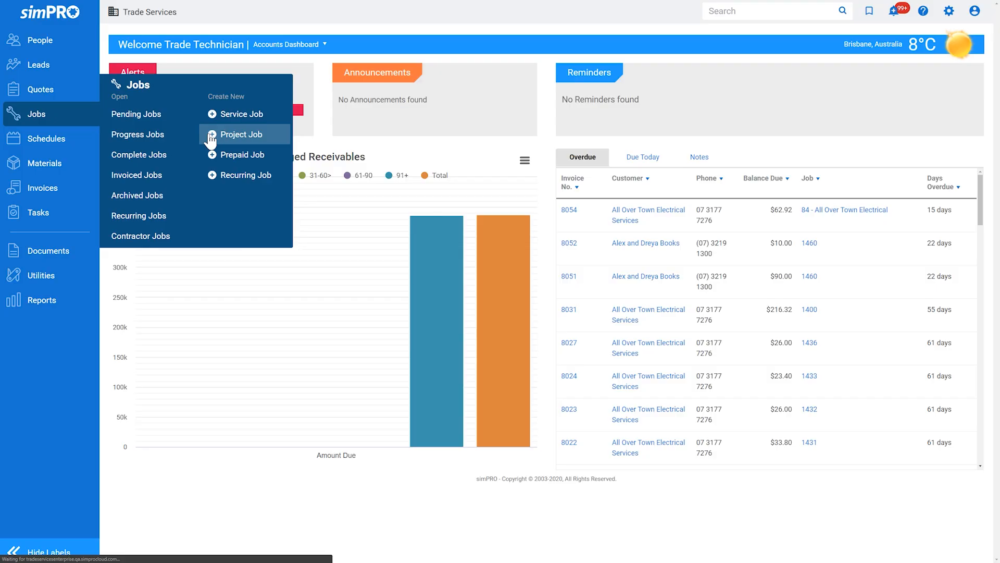
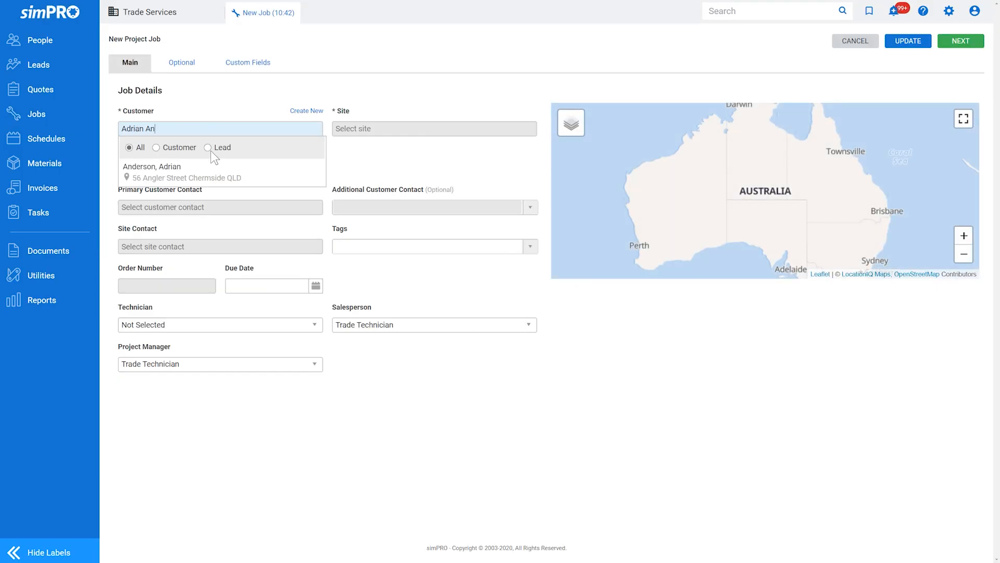
Set the job's customer and site from the suggestions, then view its default Optional rates
left_click(210, 168)
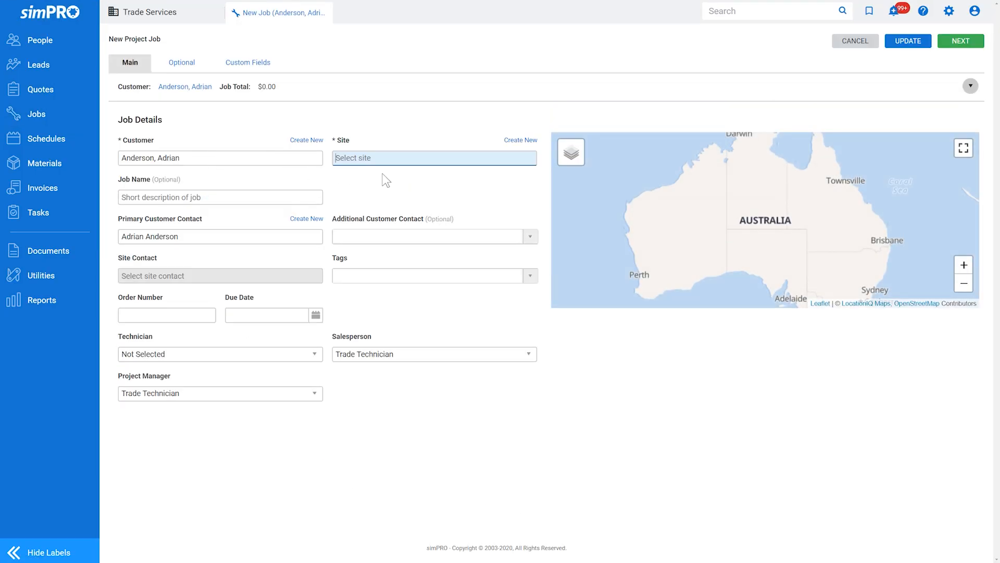
left_click(433, 159)
left_click(444, 193)
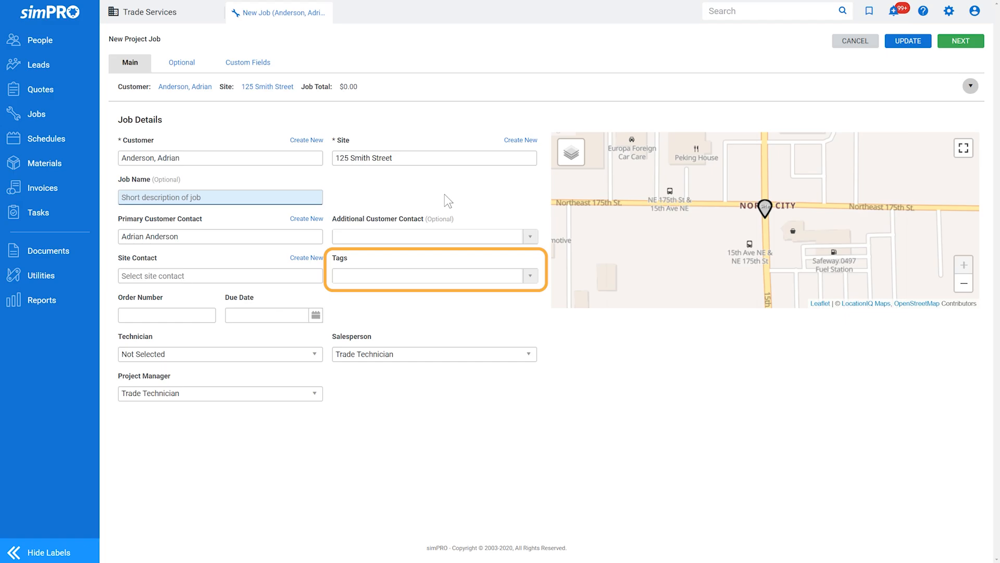
left_click(203, 66)
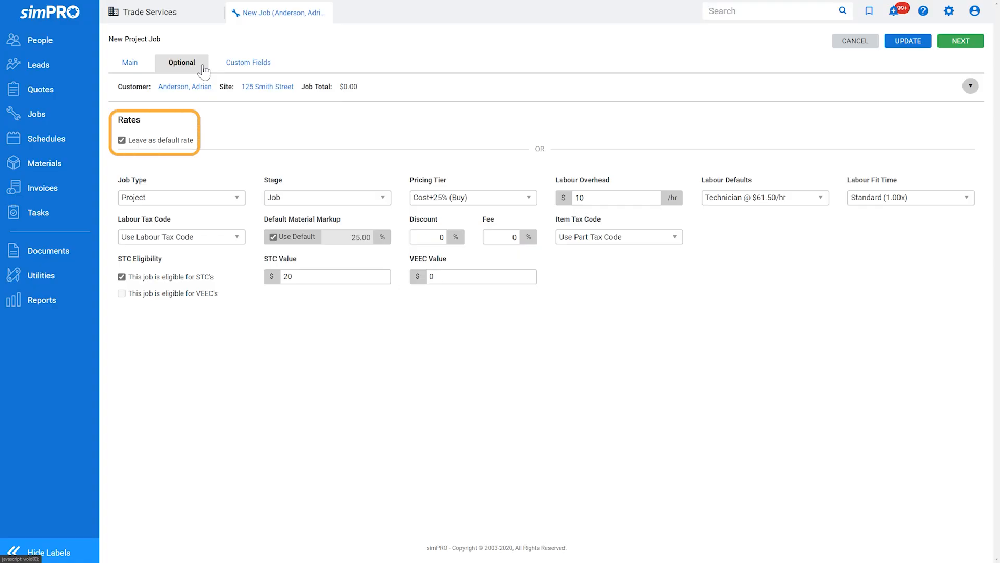
Create the project job past Custom Fields and show its Settings page (created 29/7/2020, Job: Unscheduled)
left_click(228, 65)
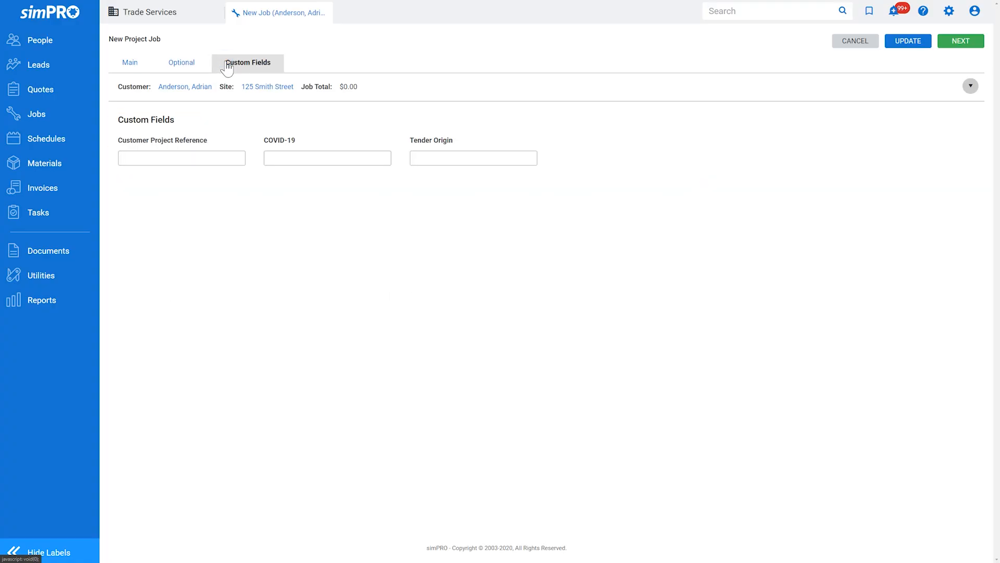
left_click(959, 46)
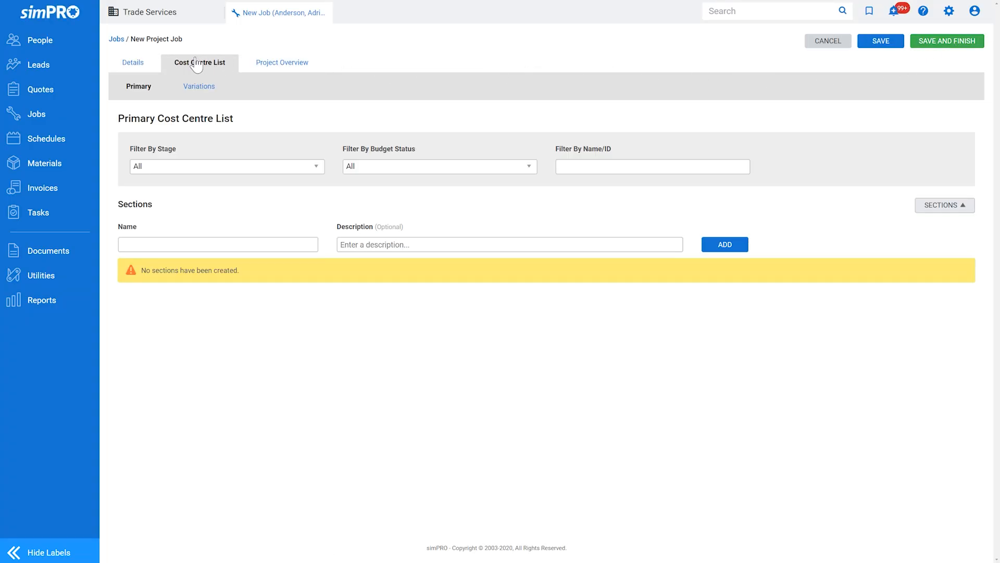
left_click(152, 64)
left_click(221, 91)
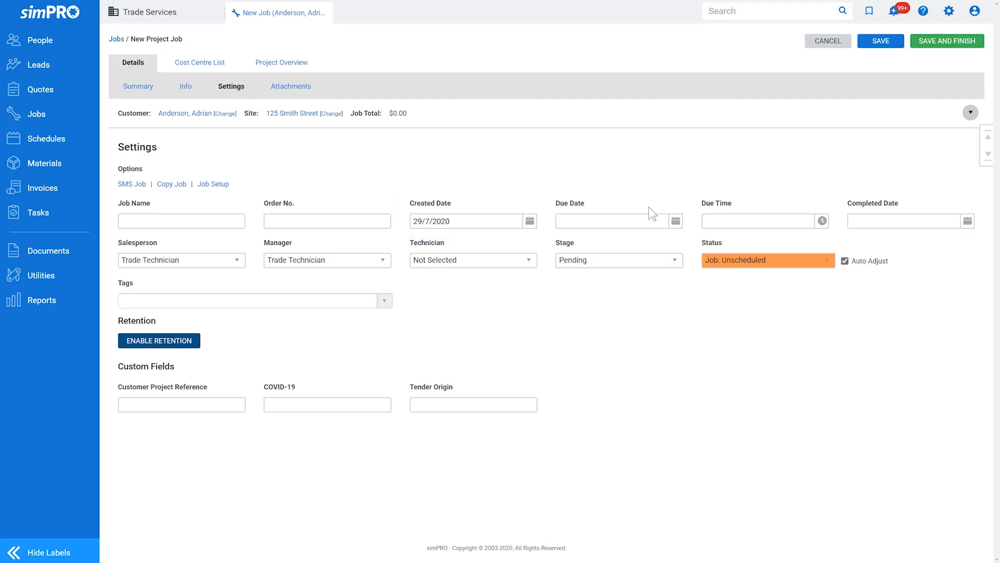
Set the job's due date to 16 September 2020
left_click(674, 221)
left_click(680, 238)
left_click(680, 238)
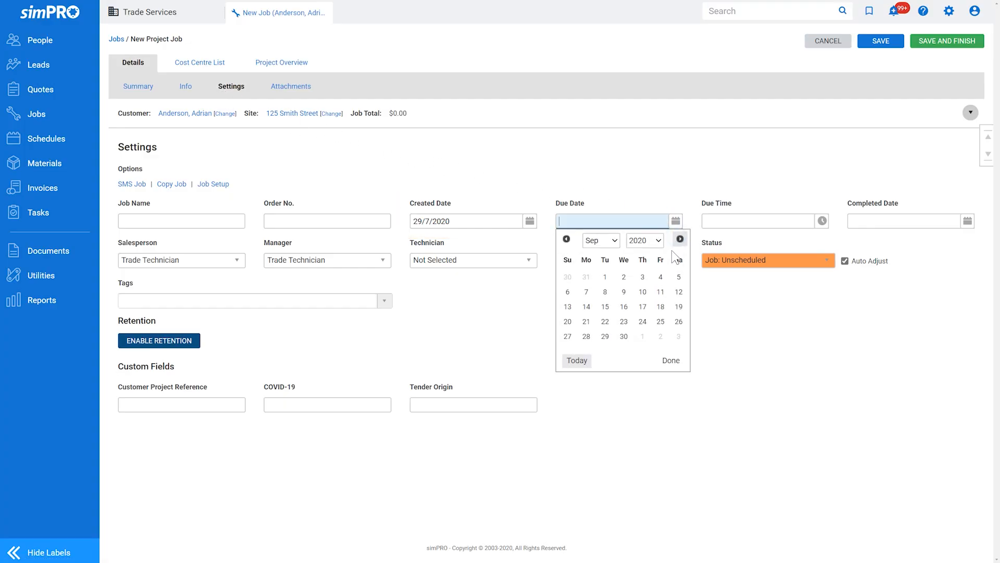
left_click(626, 306)
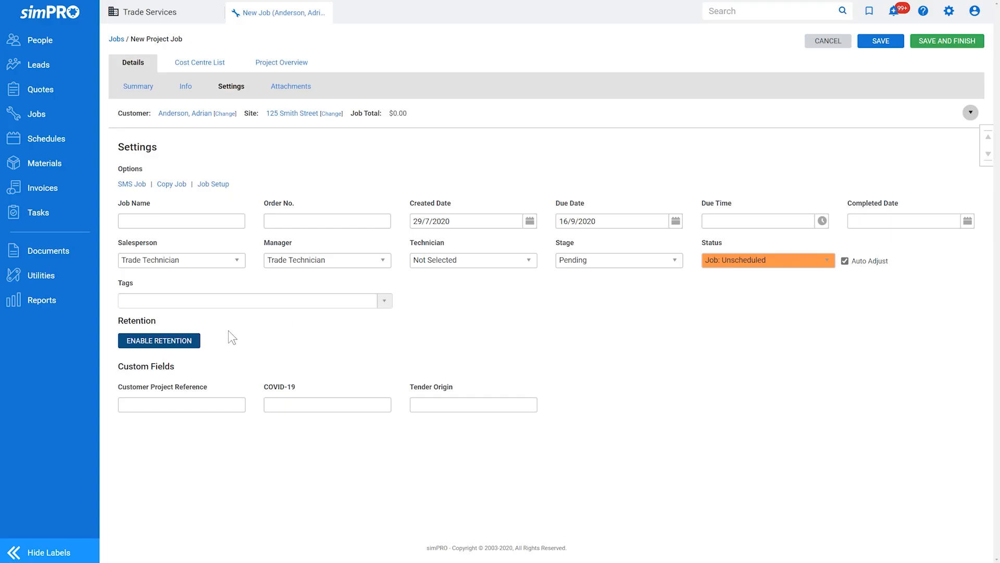
Enable retention with 10% per claim and a 2.5% final claim rebate
left_click(198, 341)
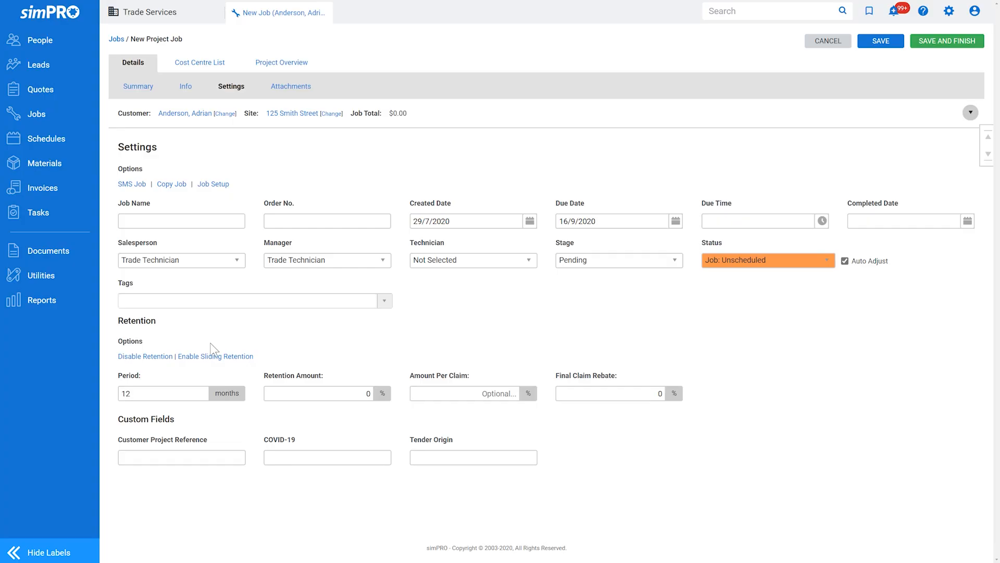
left_click(331, 393)
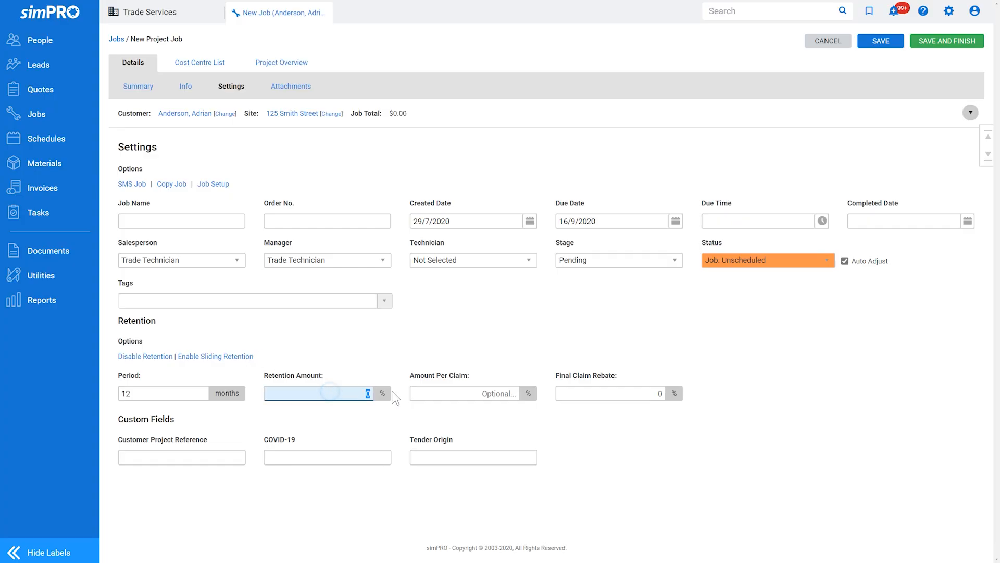
left_click(431, 394)
type("10")
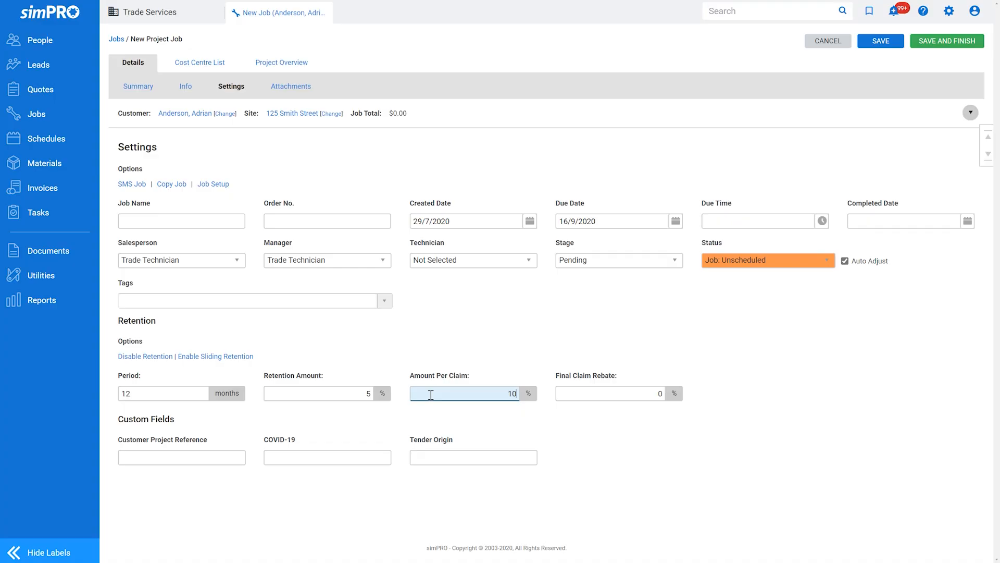
left_click(564, 394)
type("2.")
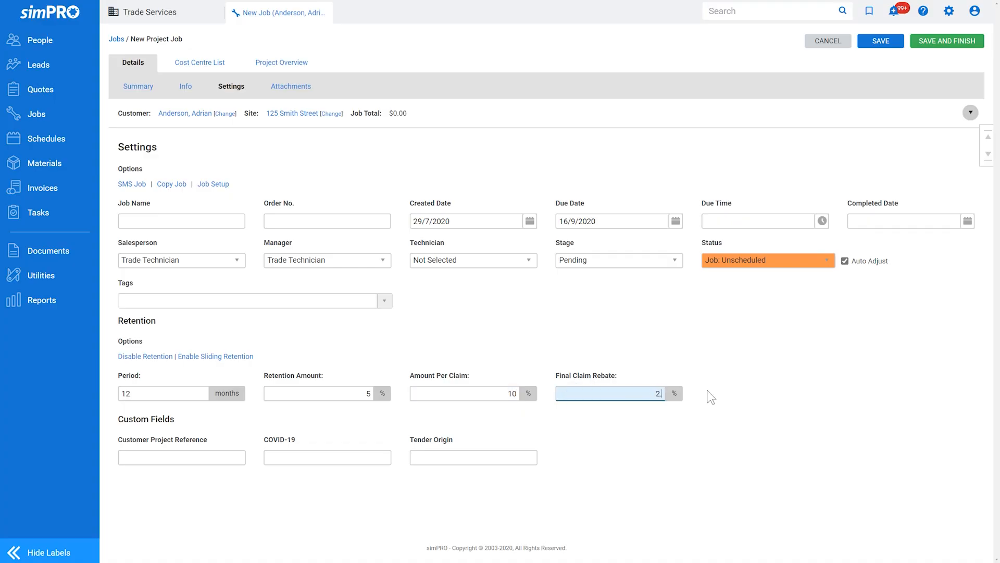
type("5")
Save Project Job #1470 and start its Info description with 'Thank you for the'
left_click(890, 41)
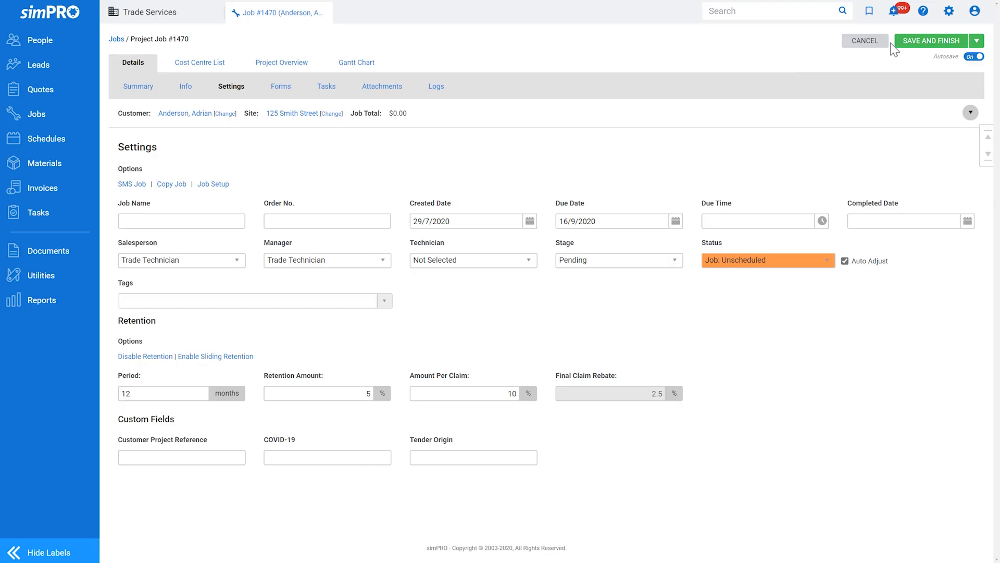
left_click(188, 92)
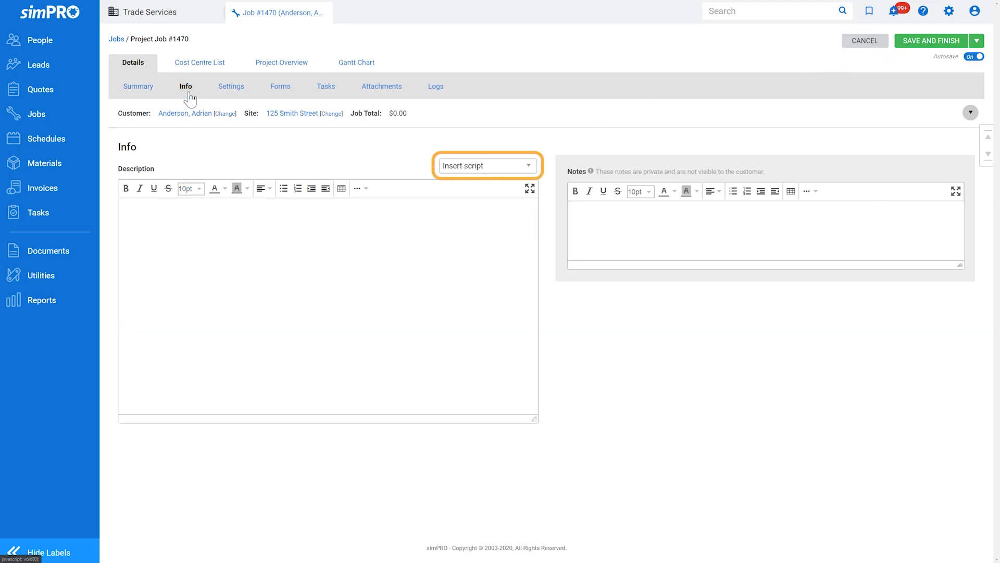
left_click(269, 243)
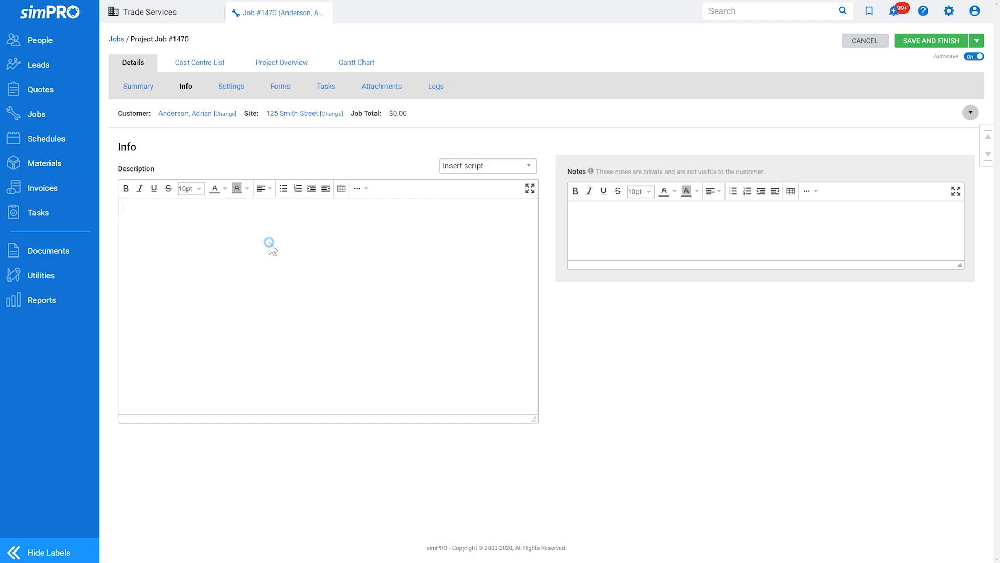
type("Thank you for the opportunity to provide a quotation for the works to be completed including:")
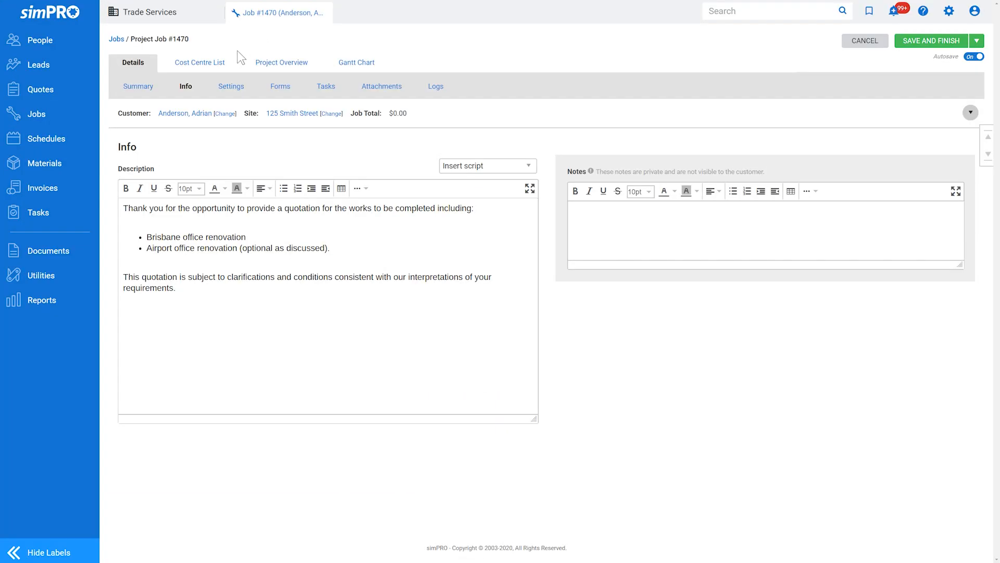
Add the Workstation Relocation and Data & Communications sections to the Cost Centre List
left_click(229, 67)
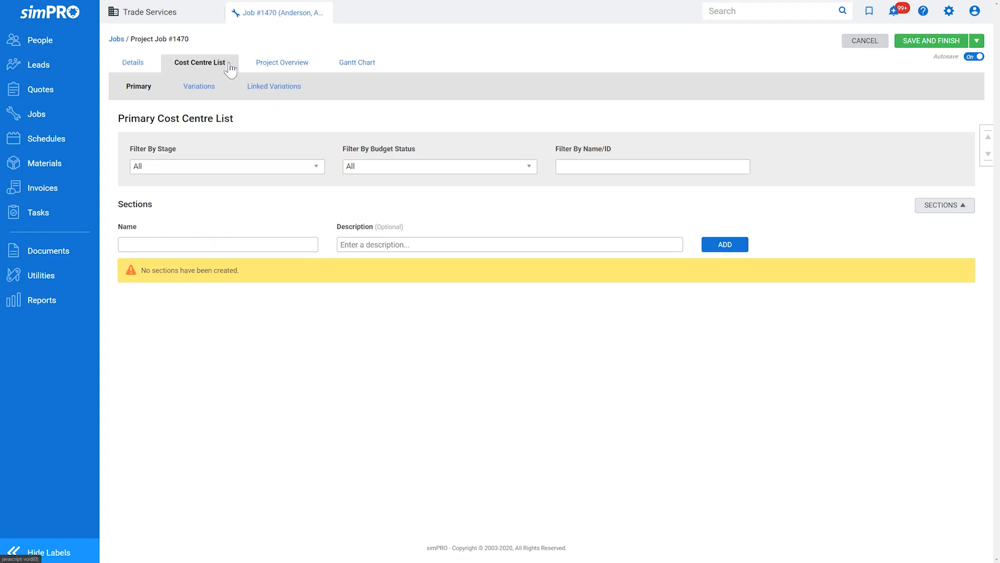
left_click(267, 241)
type("Workstation Relocation")
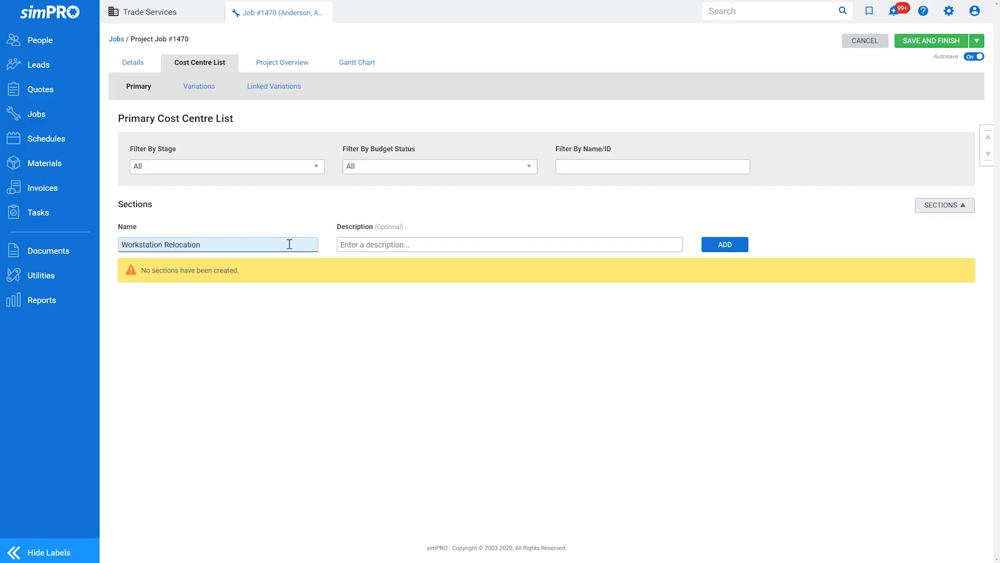
left_click(729, 246)
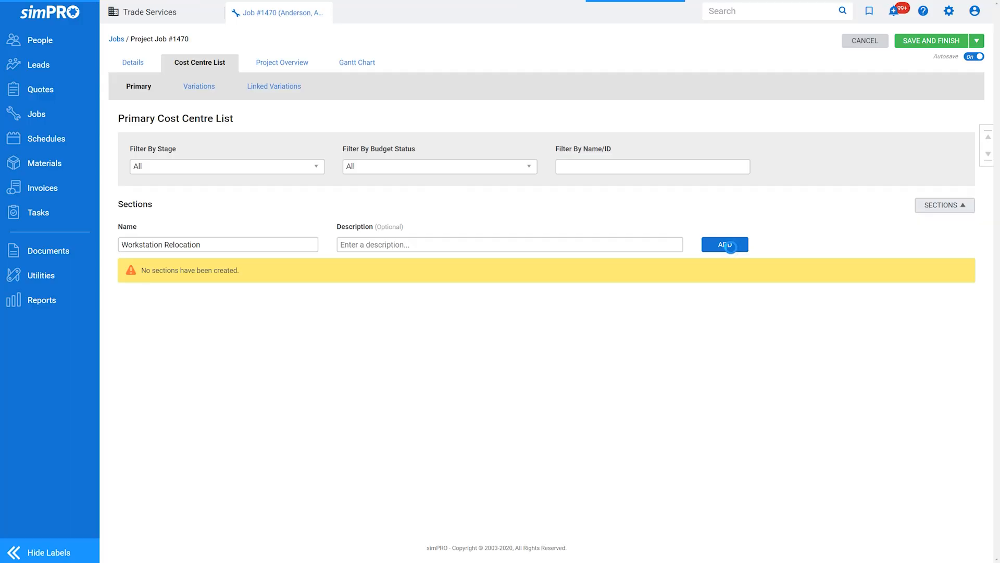
left_click(264, 247)
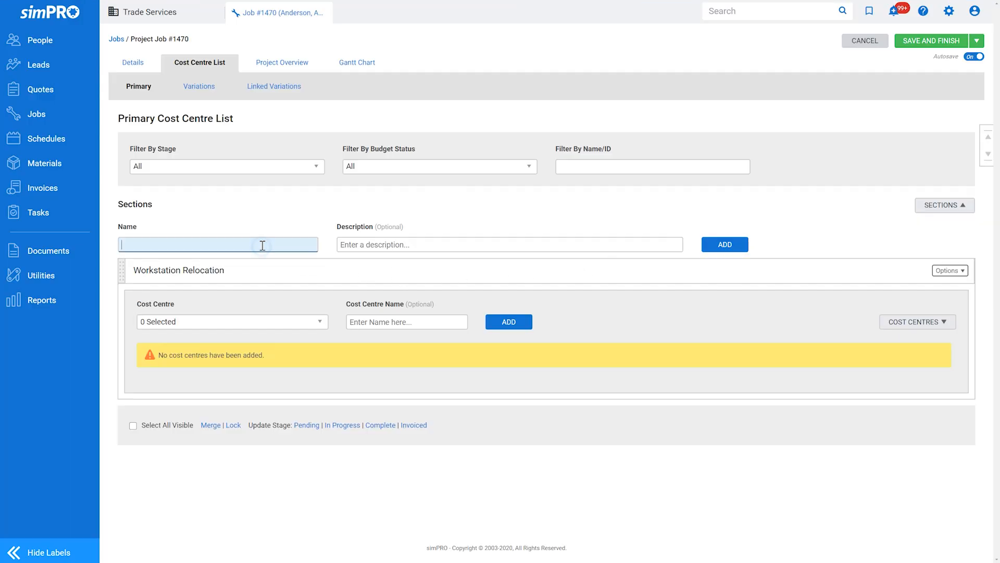
type("Data & Communicati")
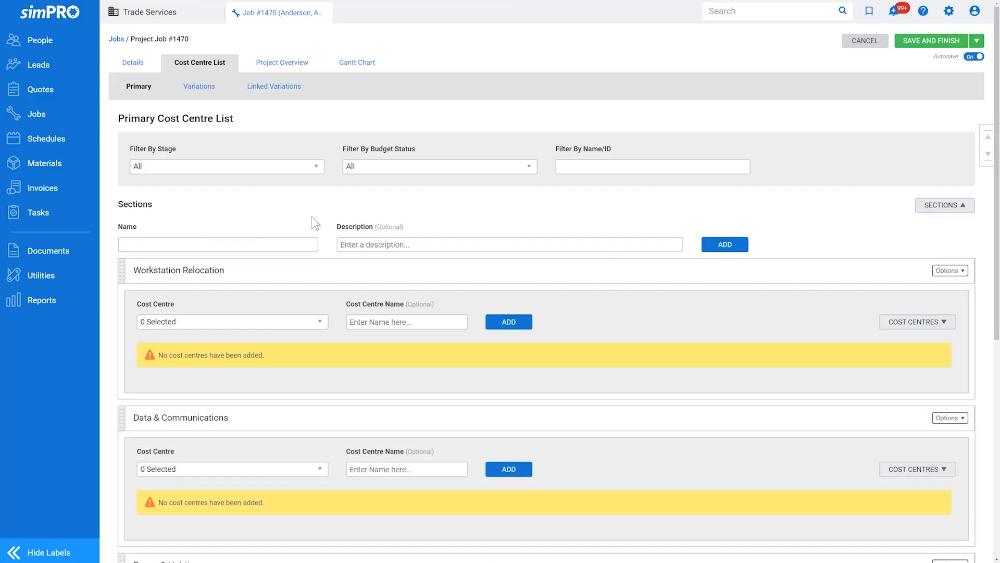
Add a Project cost centre under the Workstation Relocation section
left_click(259, 322)
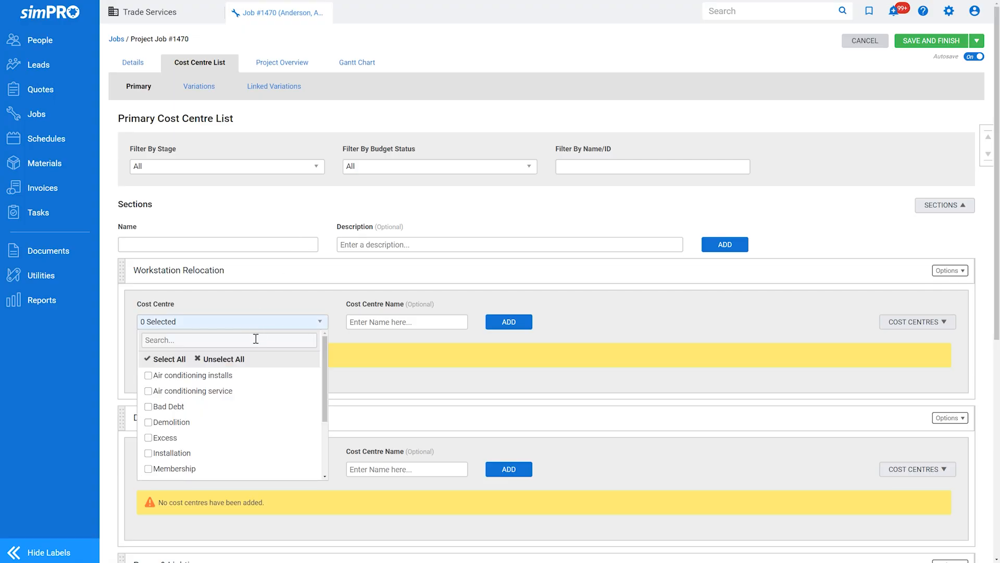
scroll(245, 406, "down", 3)
left_click(241, 409)
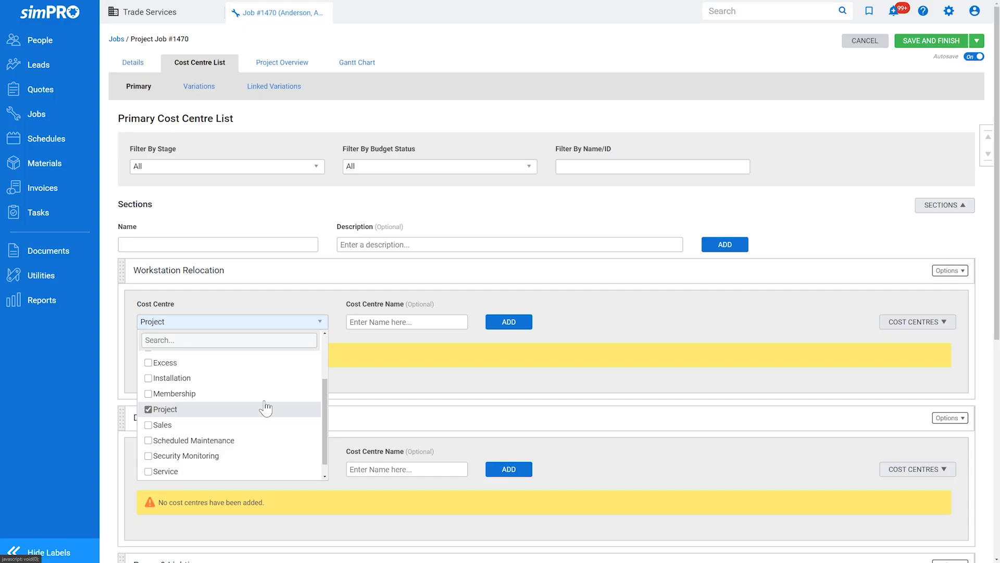
left_click(522, 322)
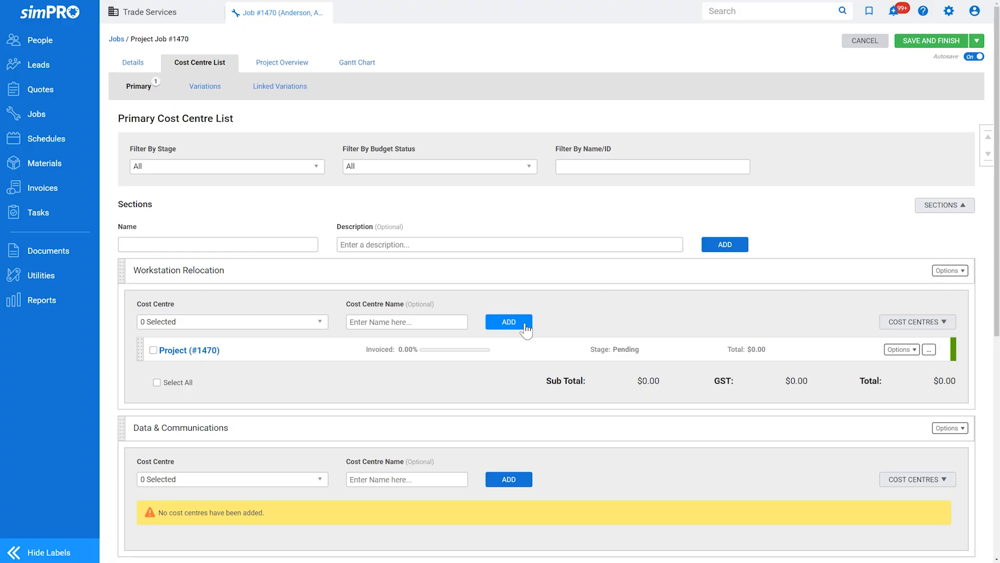
Drag the Power & Lighting section to the top, above Workstation Relocation
left_click(914, 350)
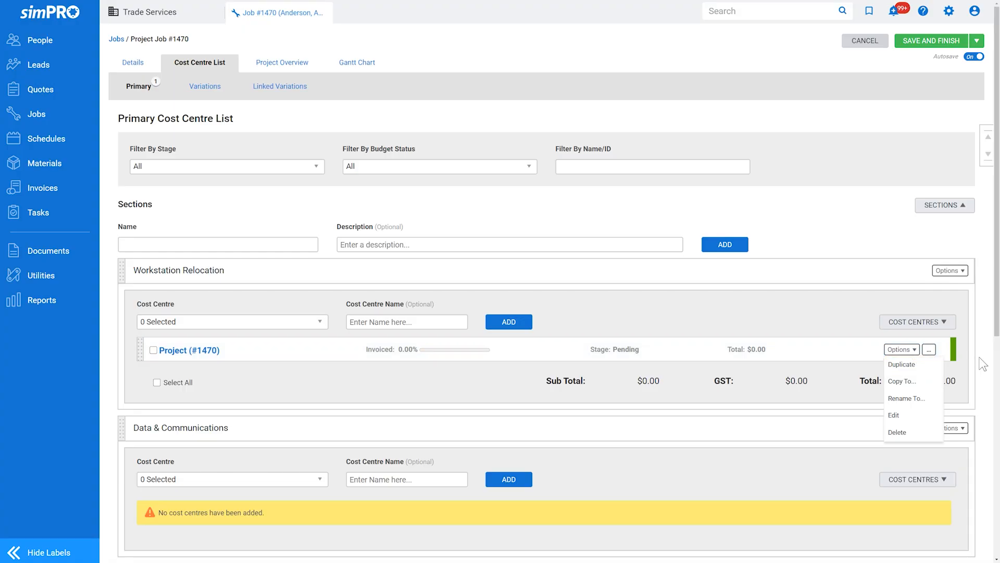
scroll(983, 365, "down", 7)
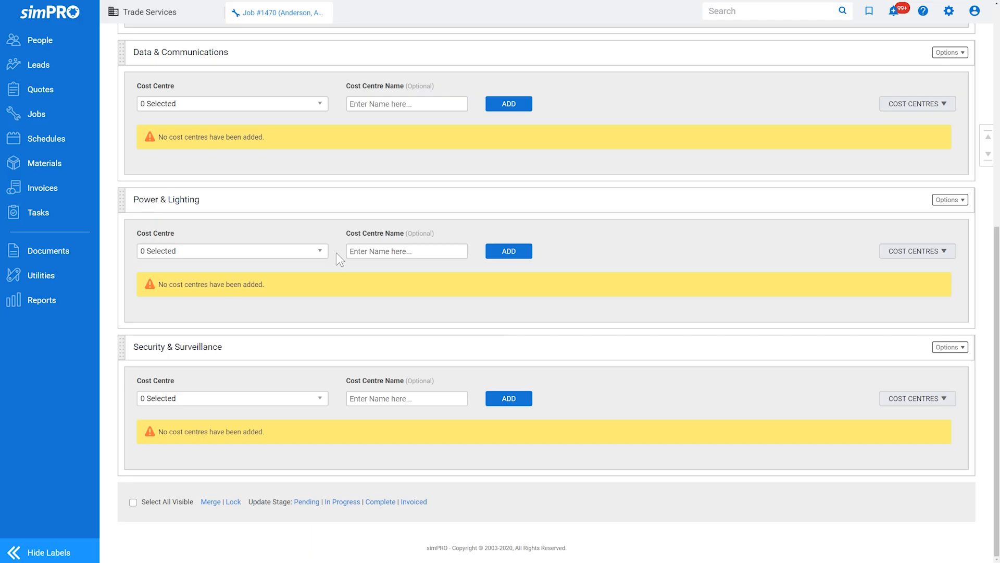
left_click_drag(119, 194, 146, 67)
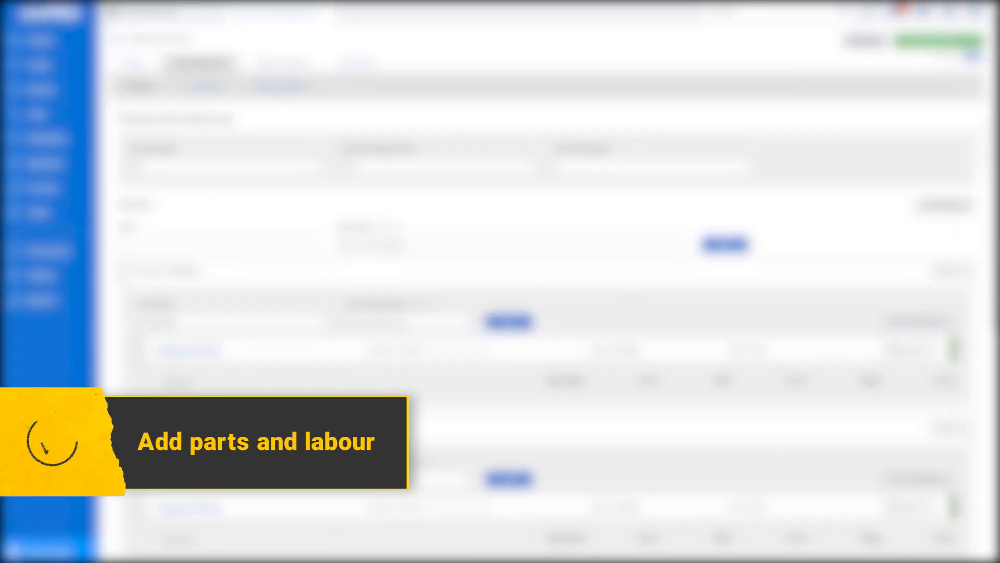
Open the Power & Lighting Project cost centre's Billable Parts & Labour page
left_click(614, 359)
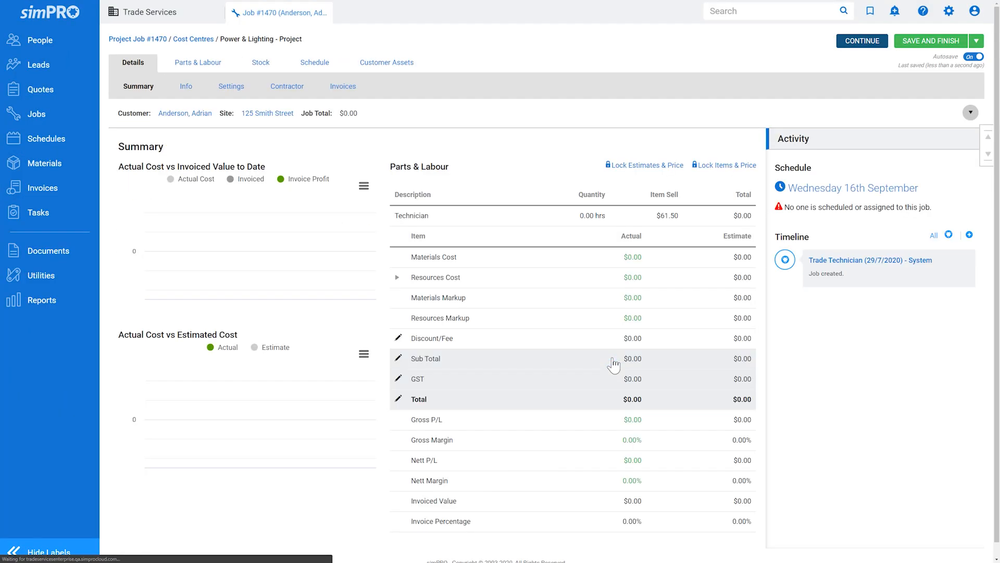
left_click(220, 63)
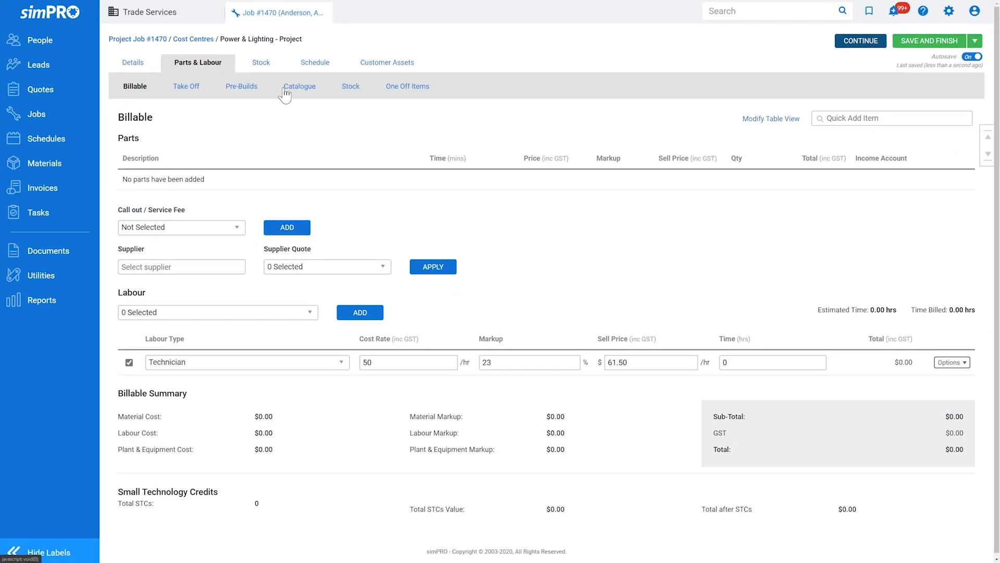
Add 200 of CBL2.5T&EF 2.5mm twin & earth cable from Catalogue > CABLE > Building Wires
left_click(277, 112)
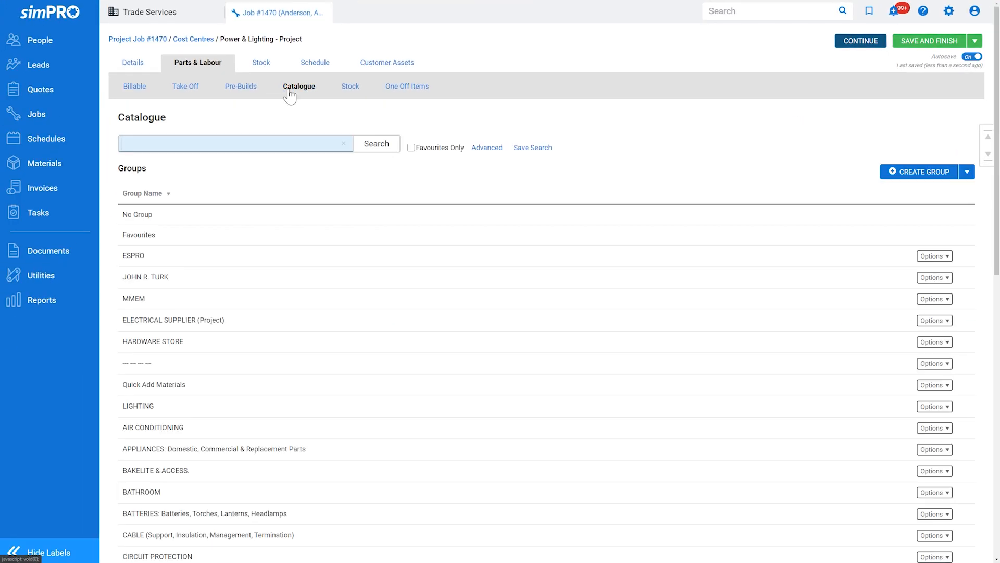
left_click(388, 531)
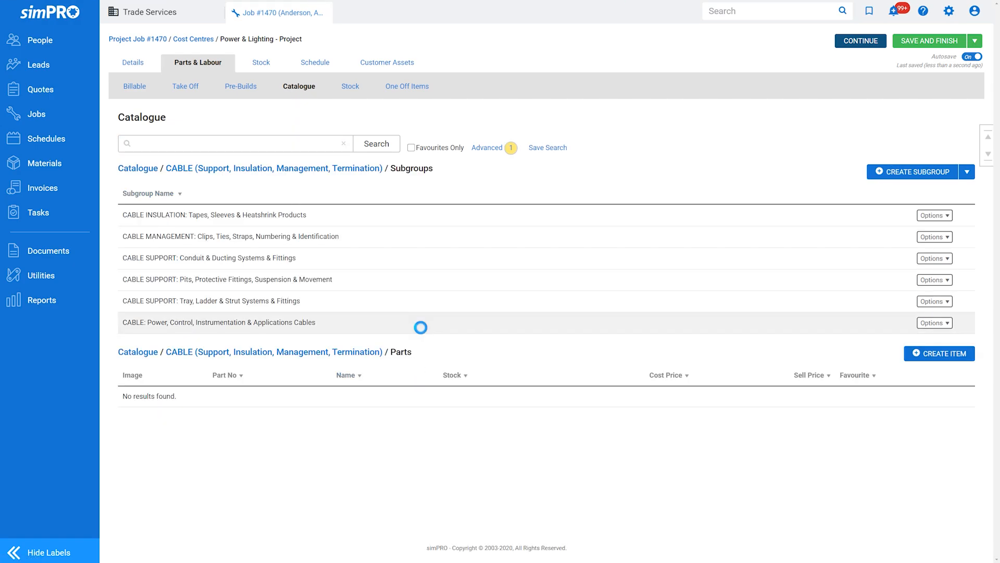
left_click(421, 328)
left_click(408, 280)
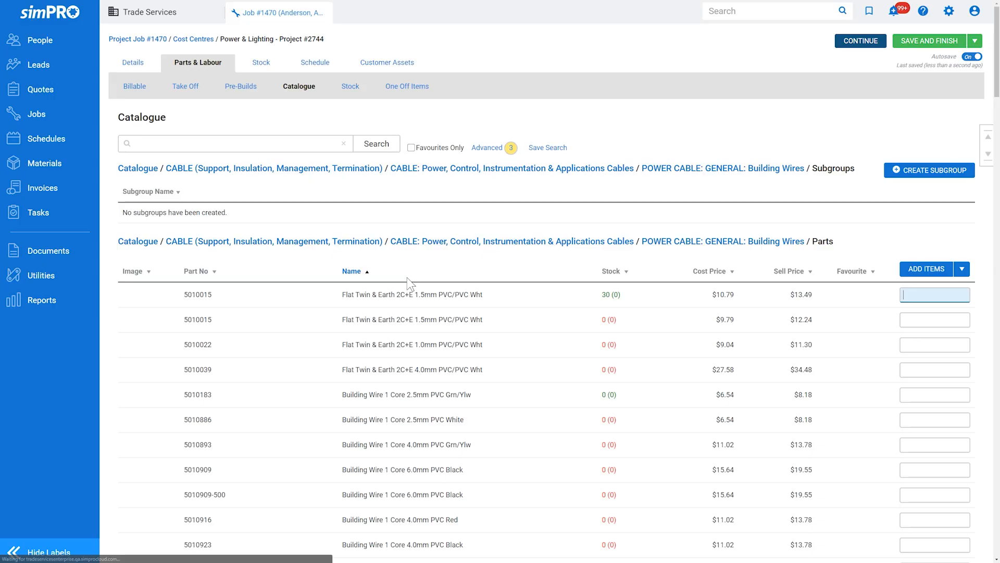
left_click(987, 154)
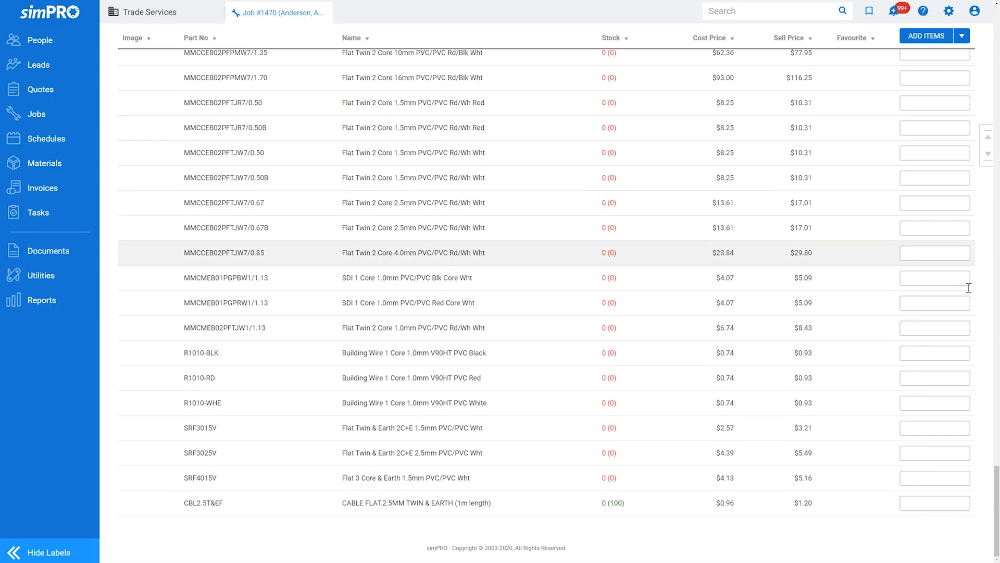
left_click(956, 498)
type("200")
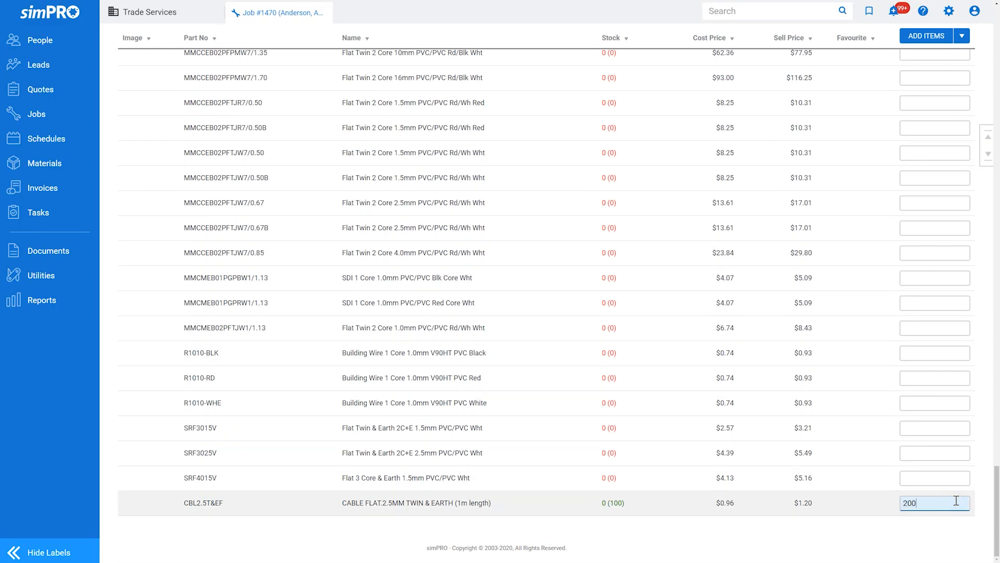
left_click(988, 136)
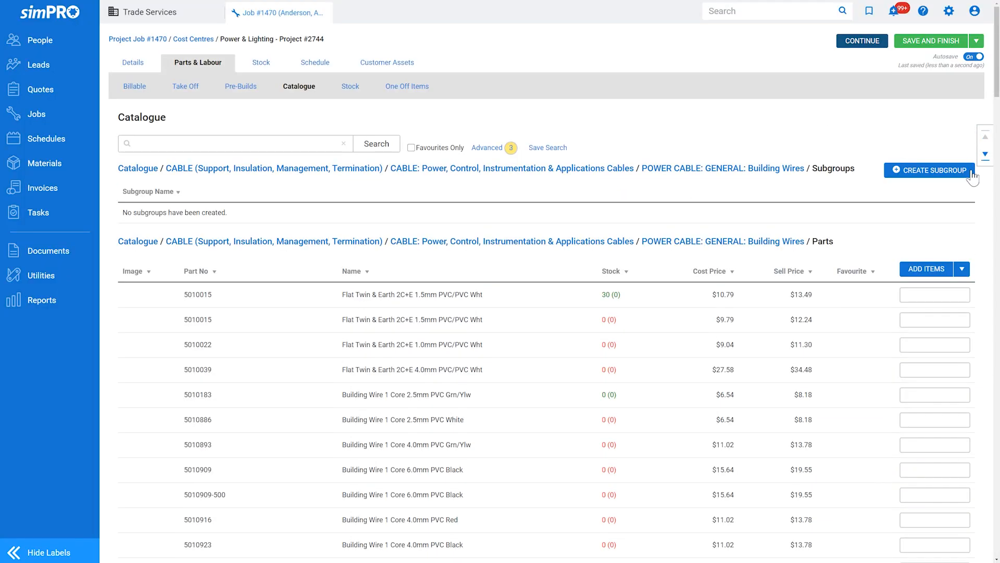
left_click(936, 271)
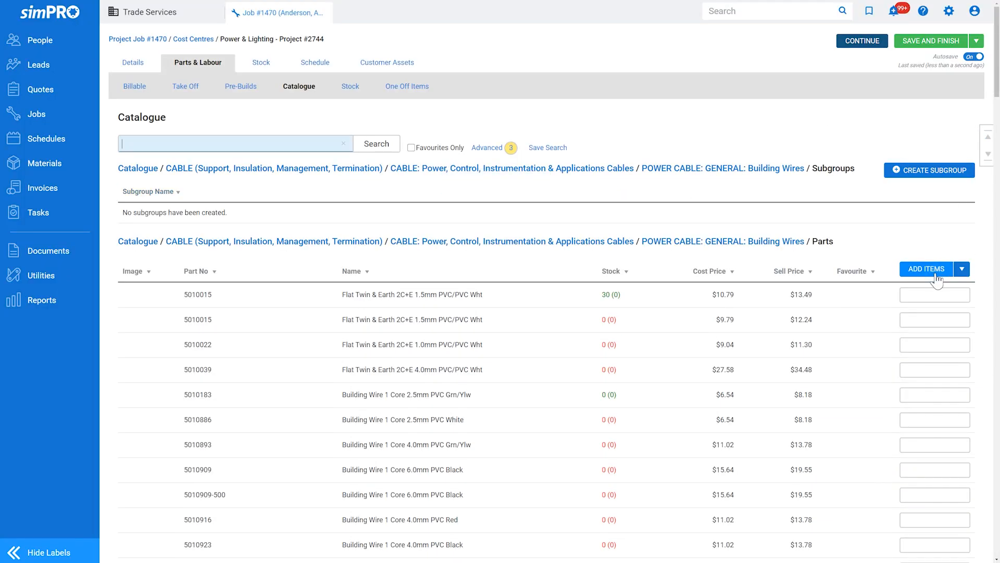
Add one-off item 'Pendant Outlet 1Ph 15A 250V 3Pin Flat Grey' at $114.16 estimated cost, 30 mins
left_click(428, 91)
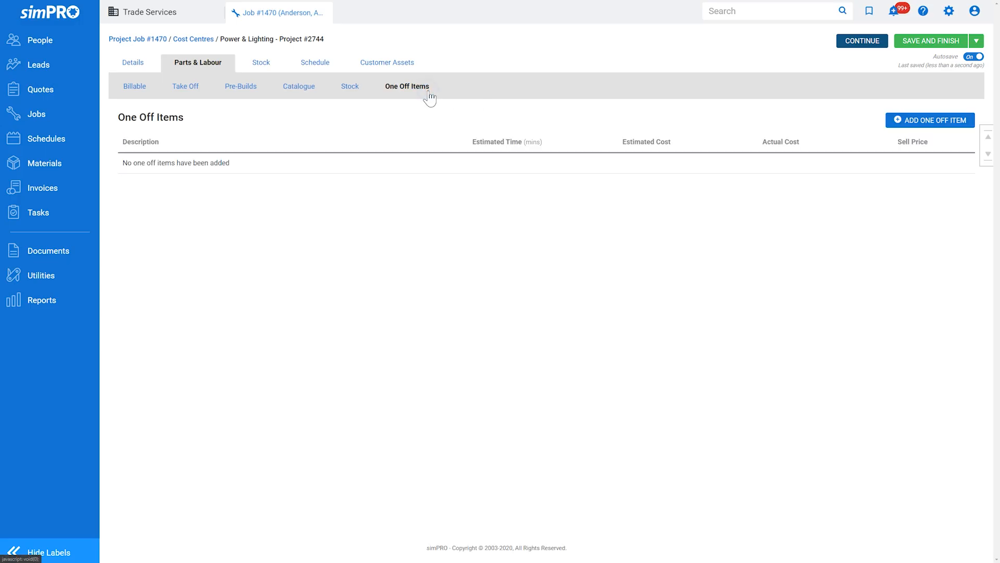
left_click(899, 121)
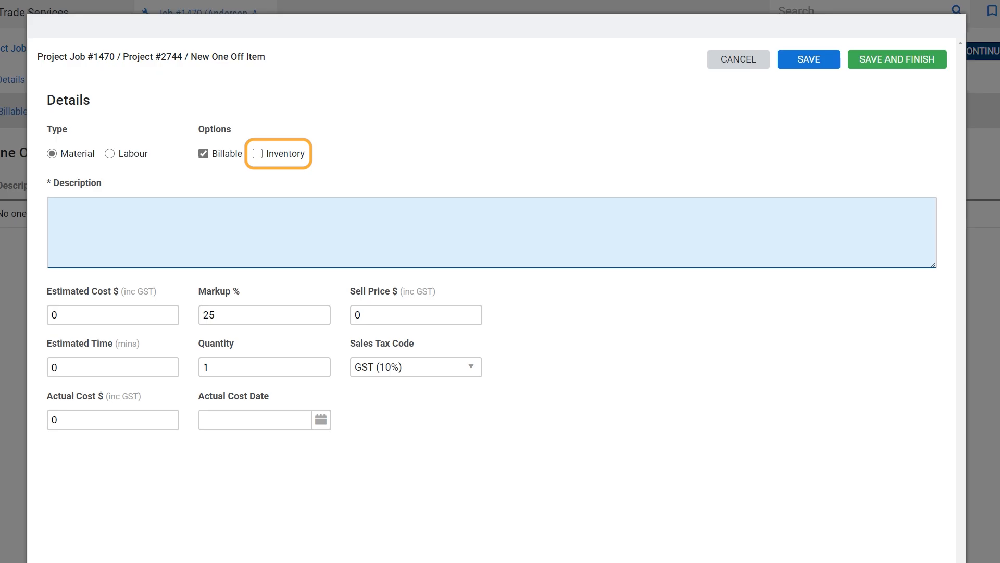
type("Penda")
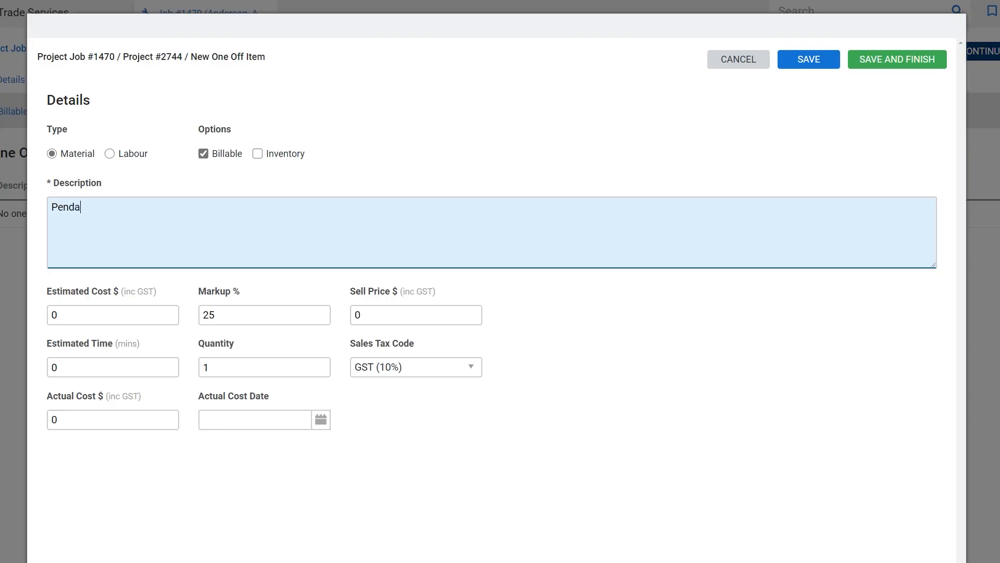
type("nt Outlet 1Ph 15A 250V 3Pin Flat Grey")
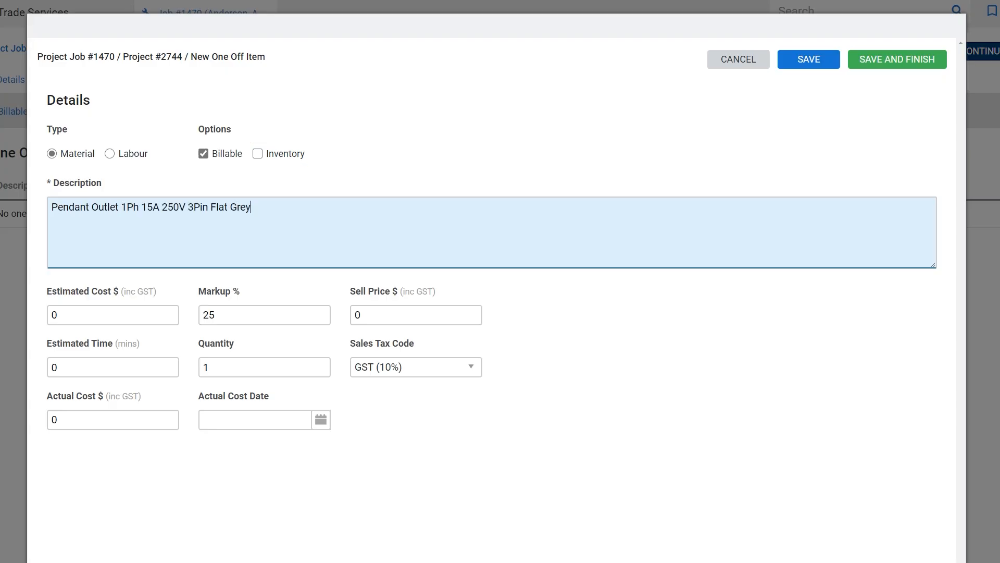
left_click(120, 308)
type("11")
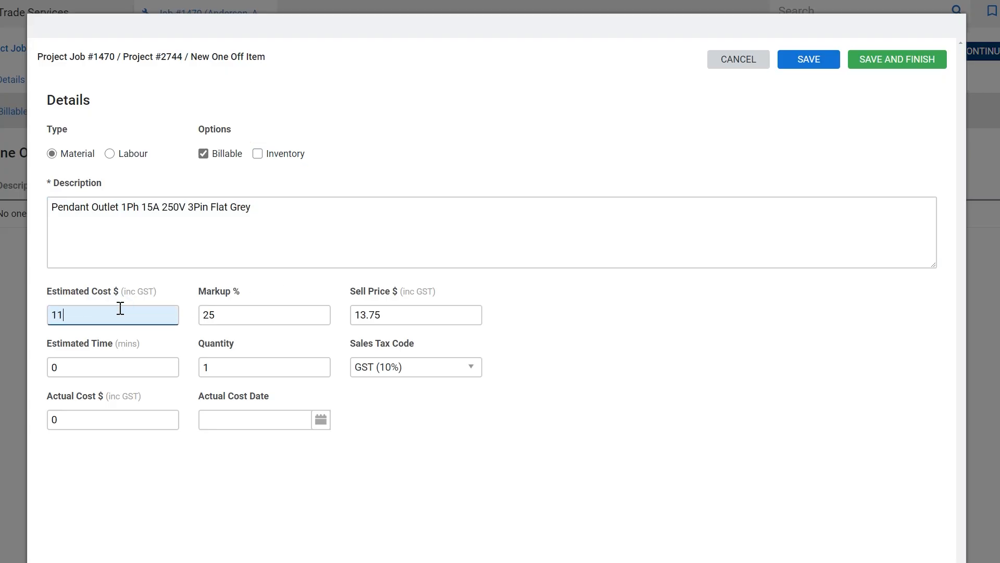
type("4.16")
left_click(127, 359)
type("30")
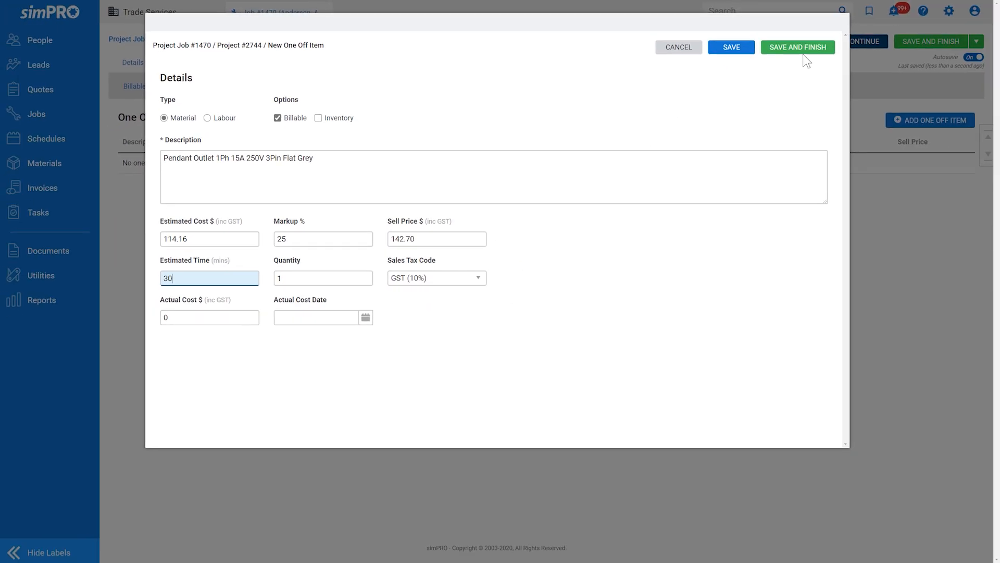
left_click(805, 47)
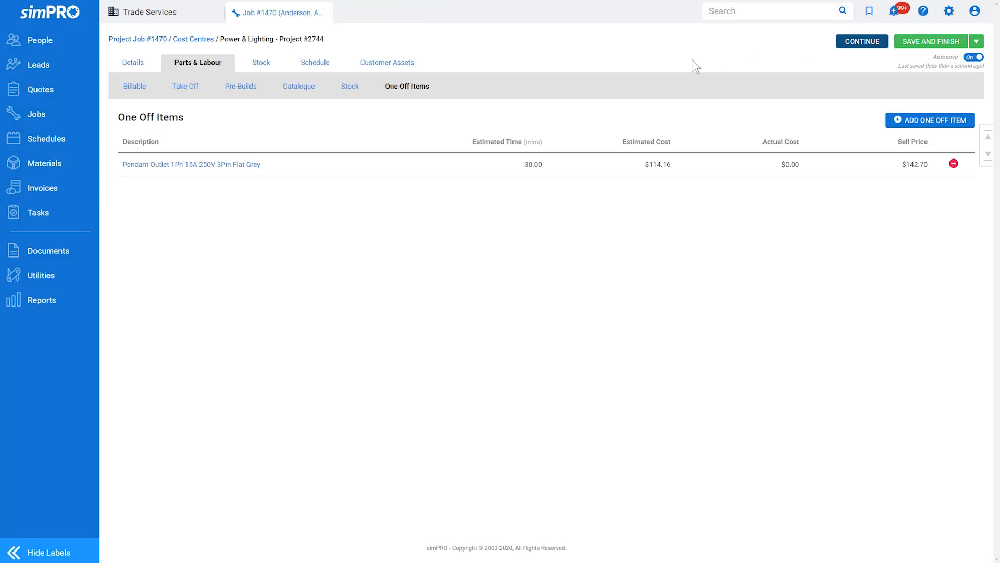
Add 1st year and 2nd year apprentice labour rows on the Billable tab
left_click(146, 92)
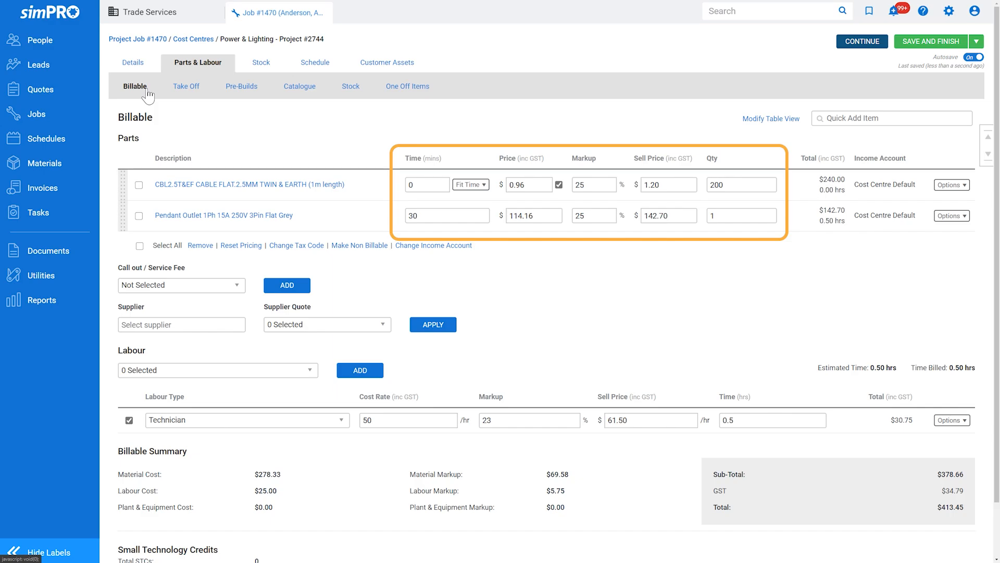
left_click(245, 370)
left_click(245, 423)
left_click(245, 440)
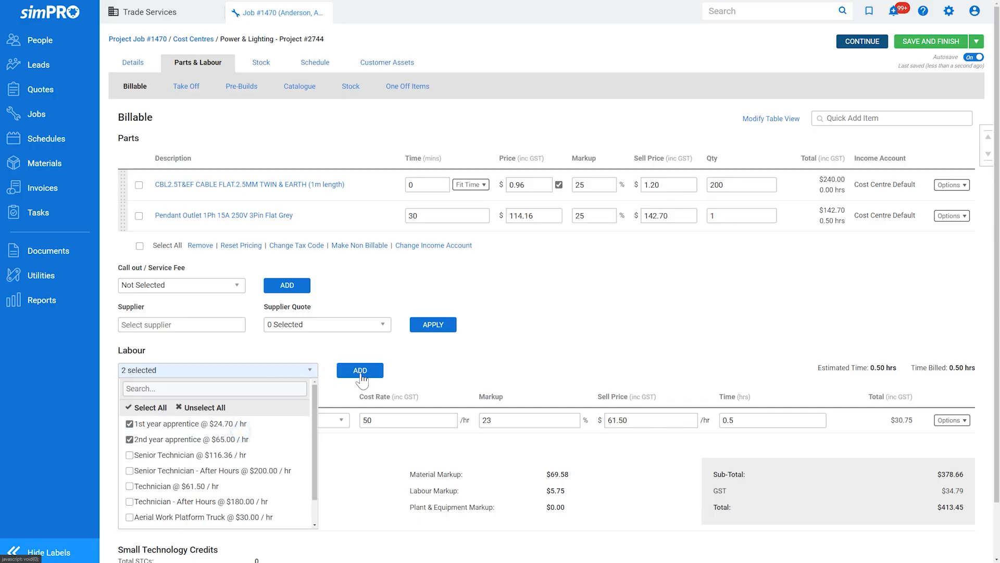
left_click(360, 371)
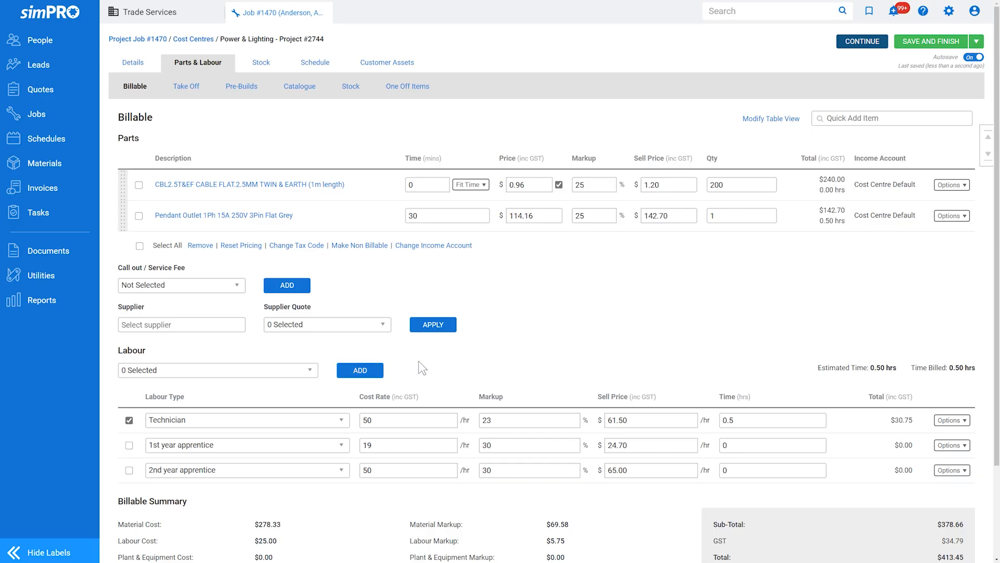
Set labour hours: Technician 80, 1st year apprentice 80, 2nd year apprentice 30
left_click(773, 419)
type("80")
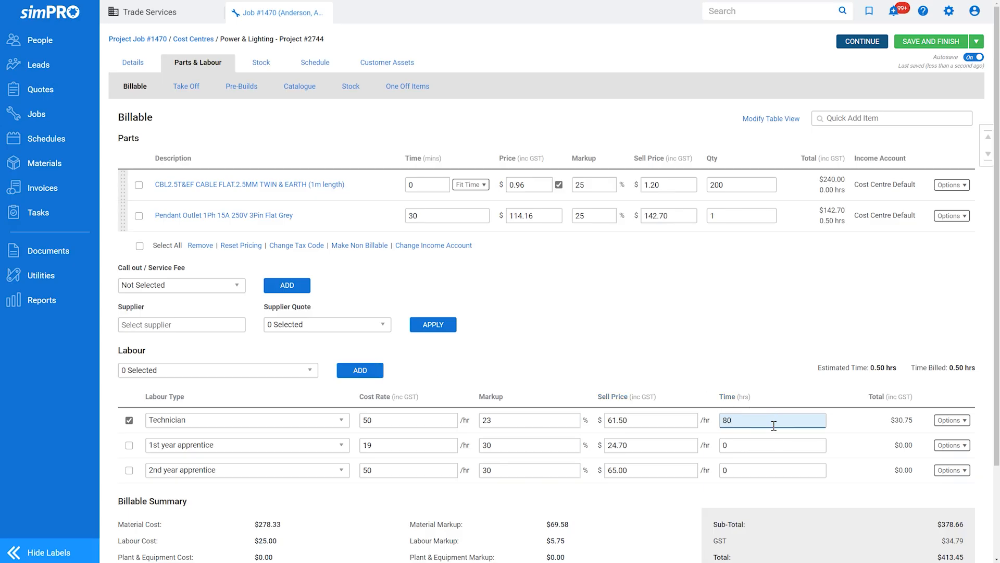
left_click(768, 445)
type("80")
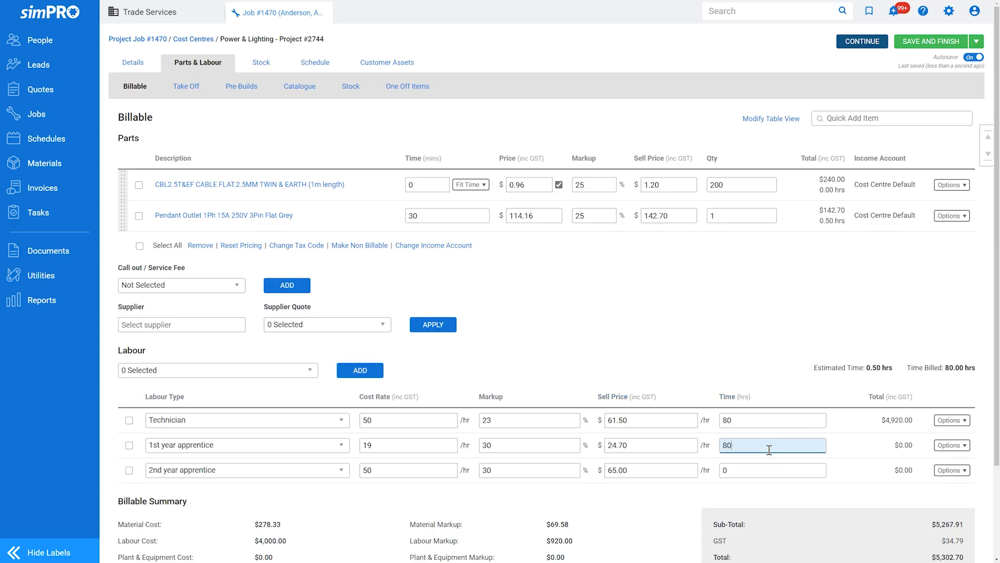
left_click(769, 469)
type("30")
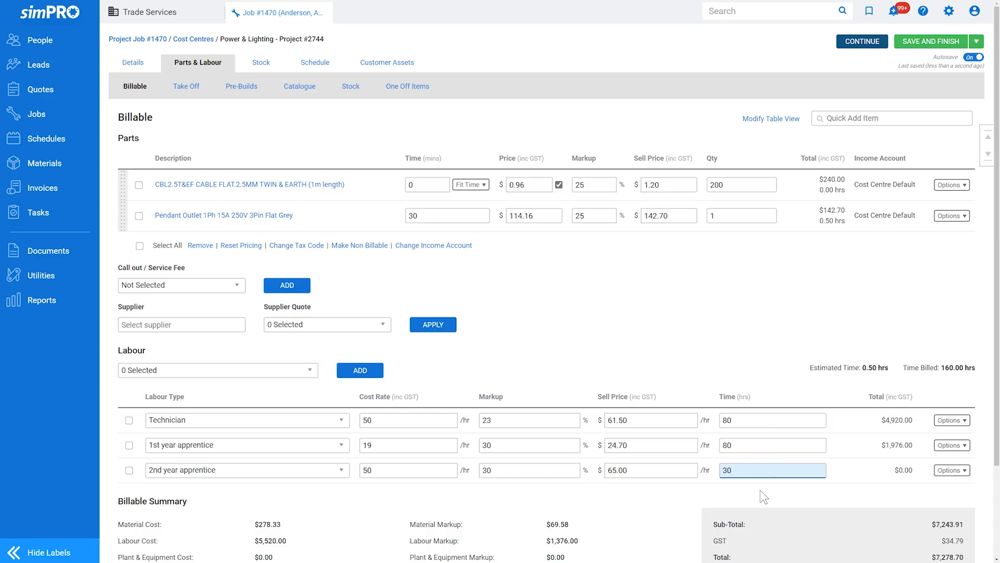
left_click(760, 490)
Add the bulleted works description beginning 'The works for this' to job #1470's Info
left_click(140, 70)
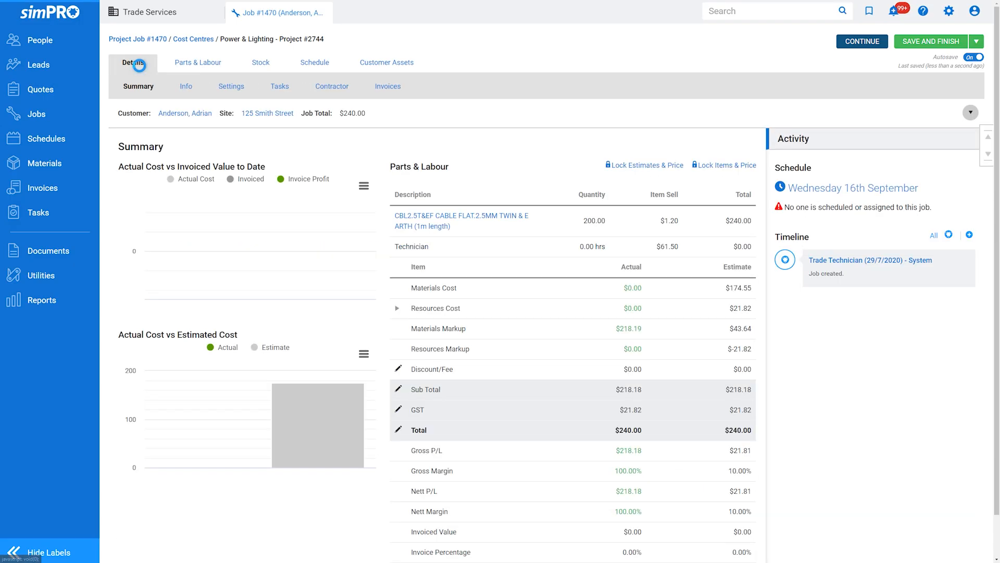
left_click(186, 86)
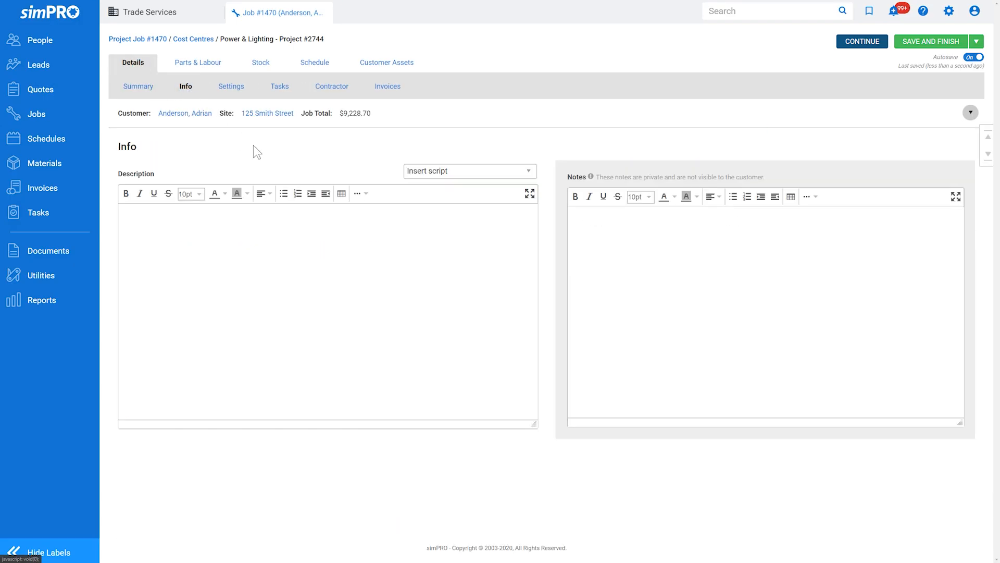
left_click(426, 268)
type("The works for this section include;")
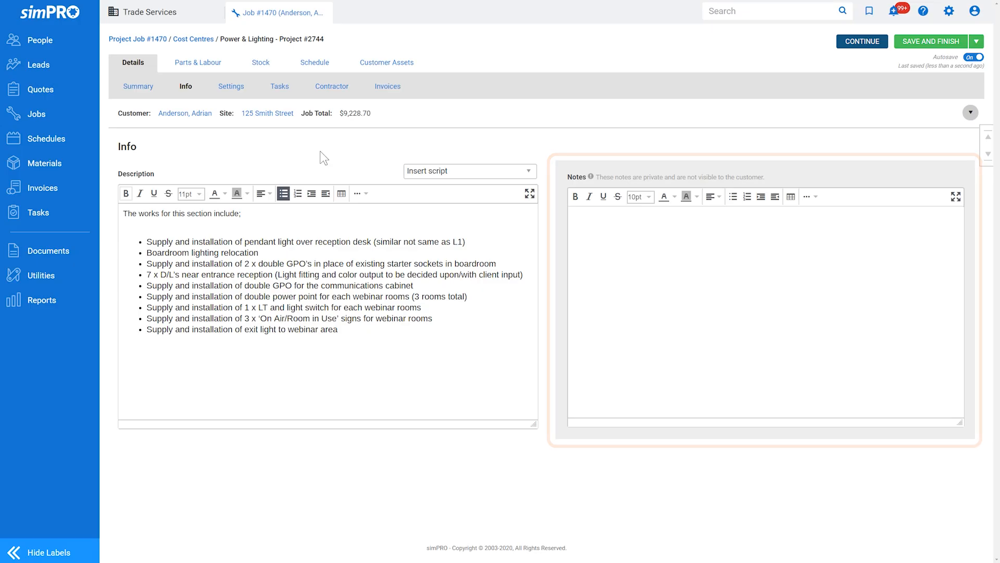
left_click(201, 42)
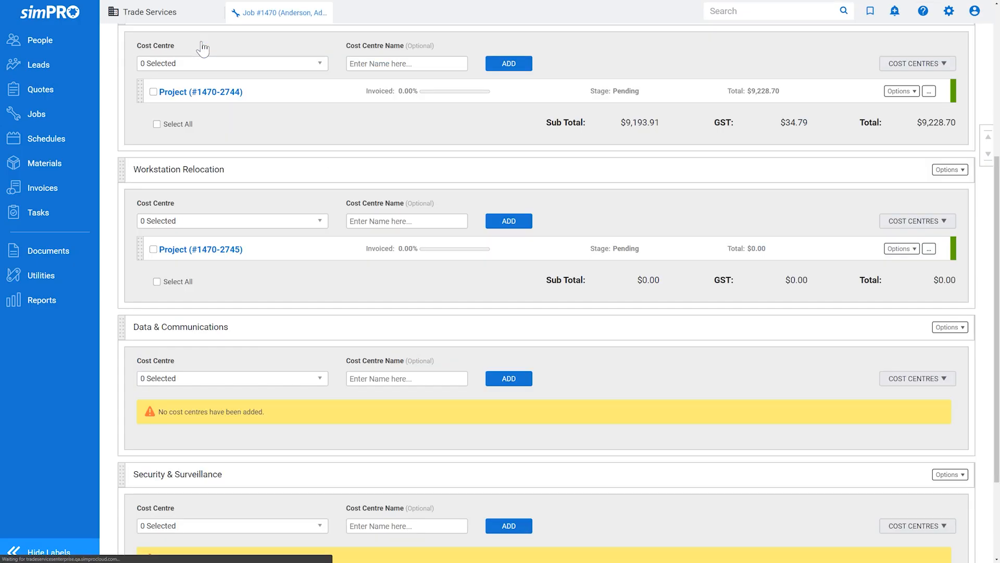